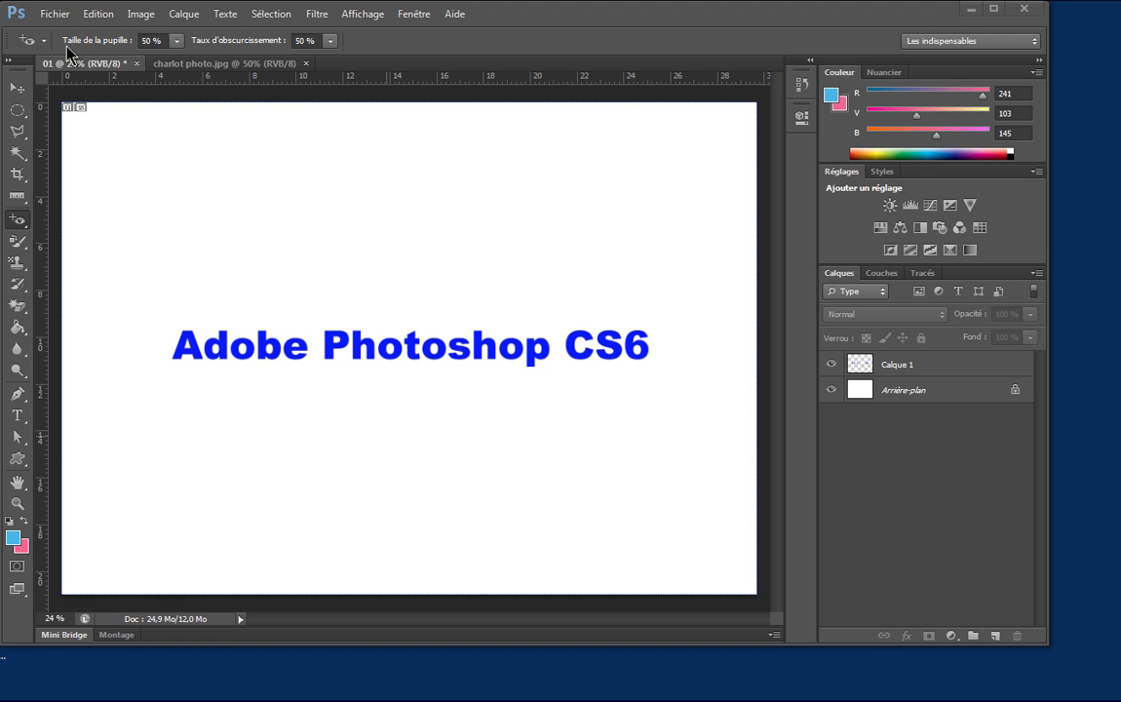
left_click(47, 16)
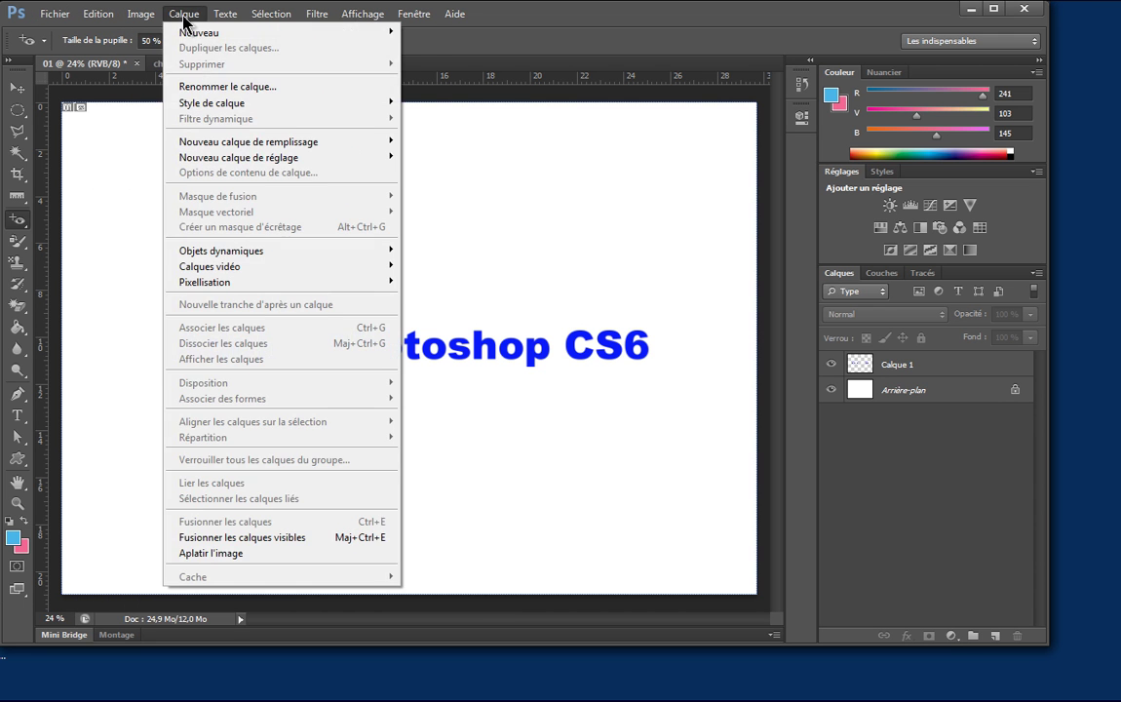
mouse_move(317, 14)
left_click(193, 183)
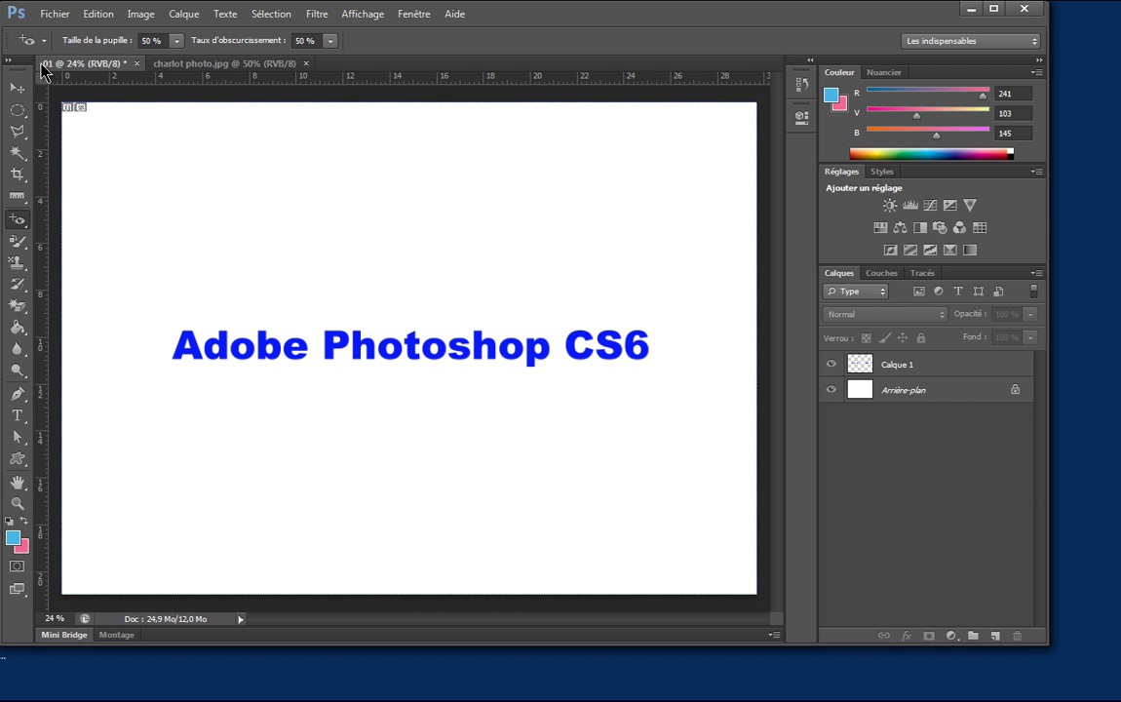
Detach the toolbox from its dock and view the options of the Magic Wand, Crop, Ruler and Red Eye tools.
mouse_move(18, 70)
left_mouse_down()
mouse_move(200, 95)
mouse_move(288, 147)
mouse_move(125, 143)
mouse_move(166, 138)
mouse_move(63, 109)
mouse_move(19, 83)
left_mouse_up()
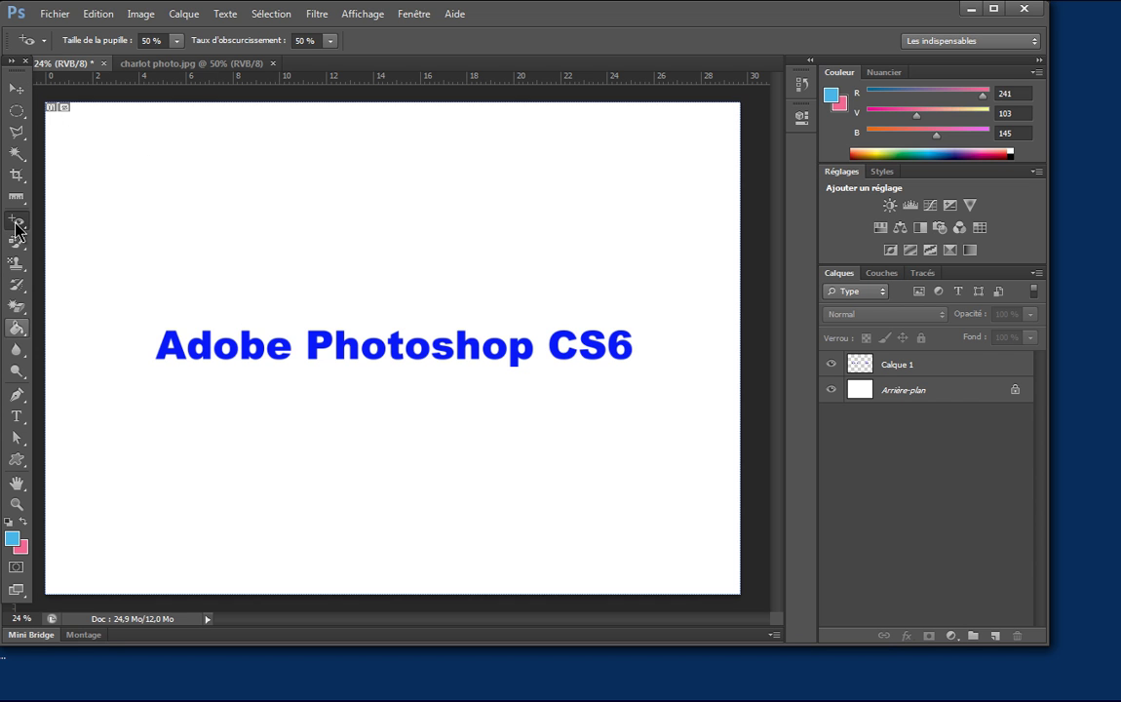
left_click(14, 156)
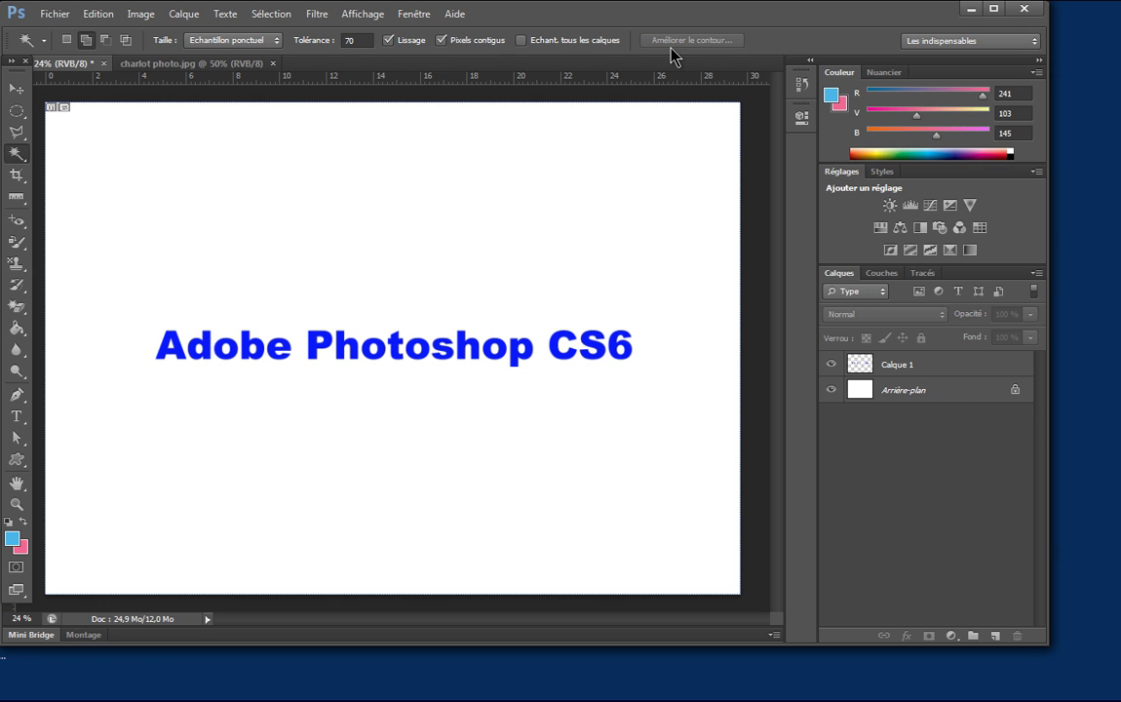
left_click(18, 175)
left_click(16, 198)
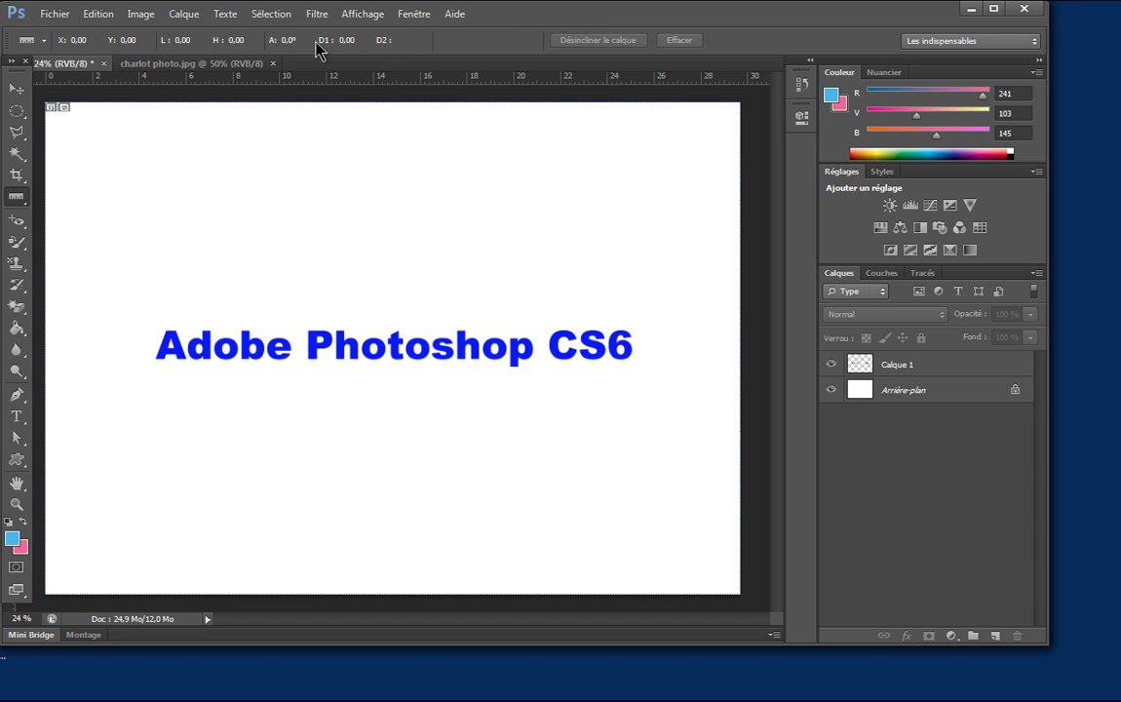
left_click(17, 220)
Replace the Magic Wand with the Quick Selection tool from the same tool group.
left_click(19, 156)
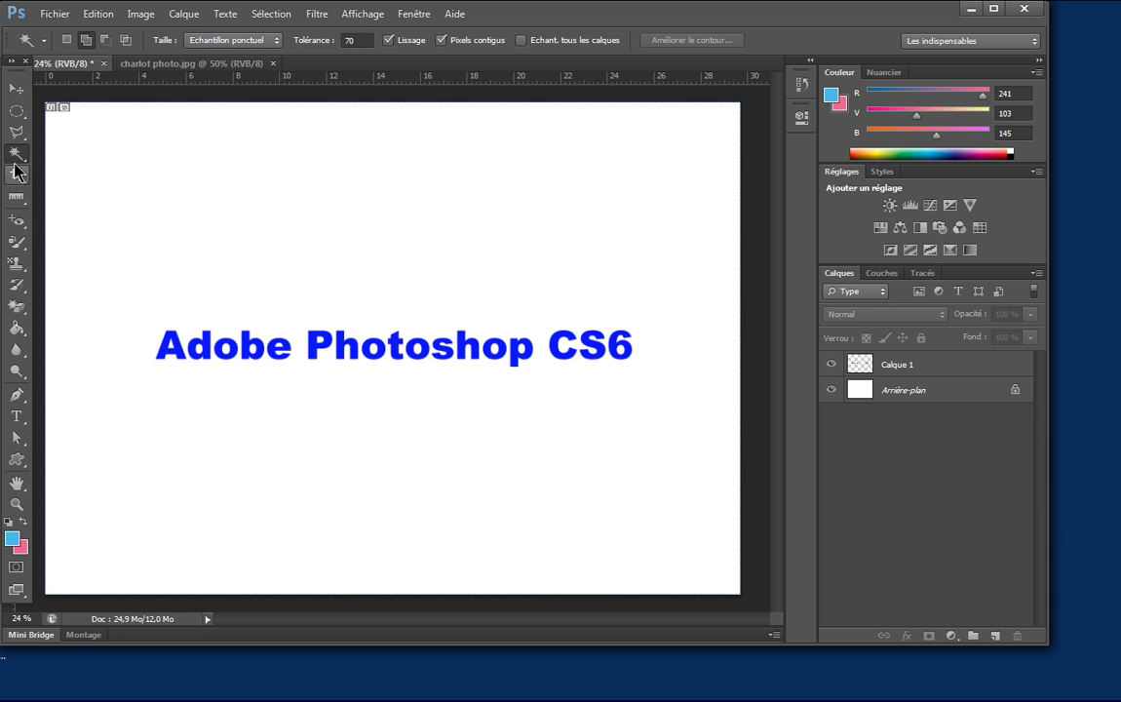
right_click(19, 159)
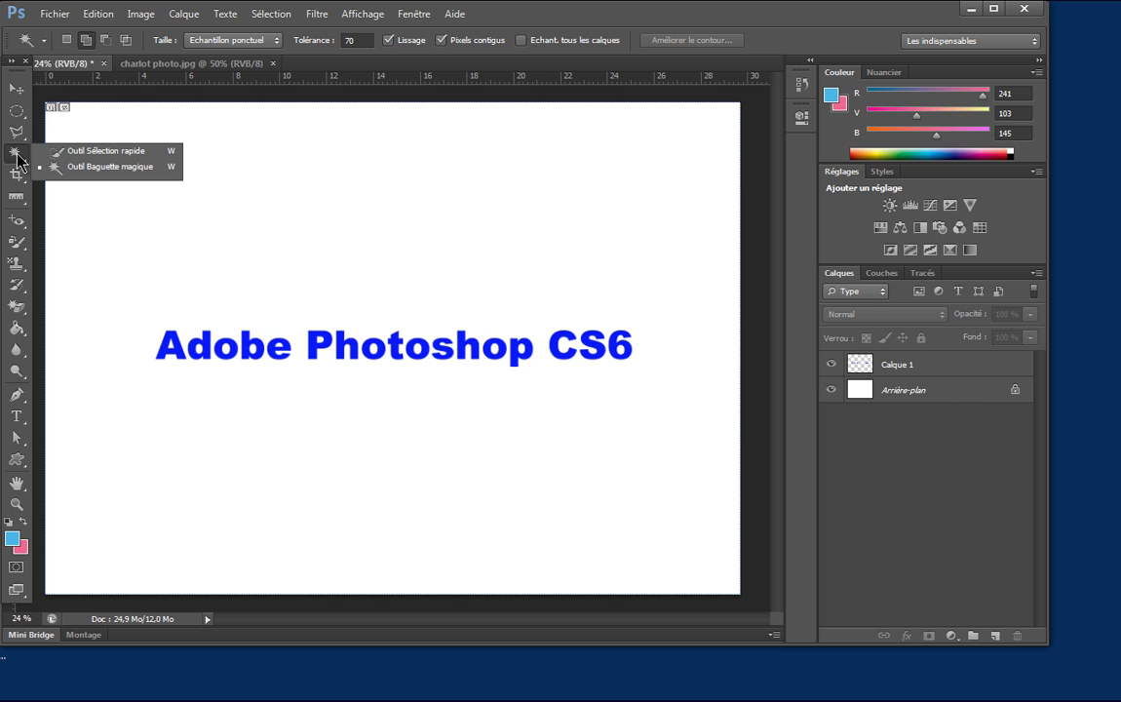
left_click(70, 151)
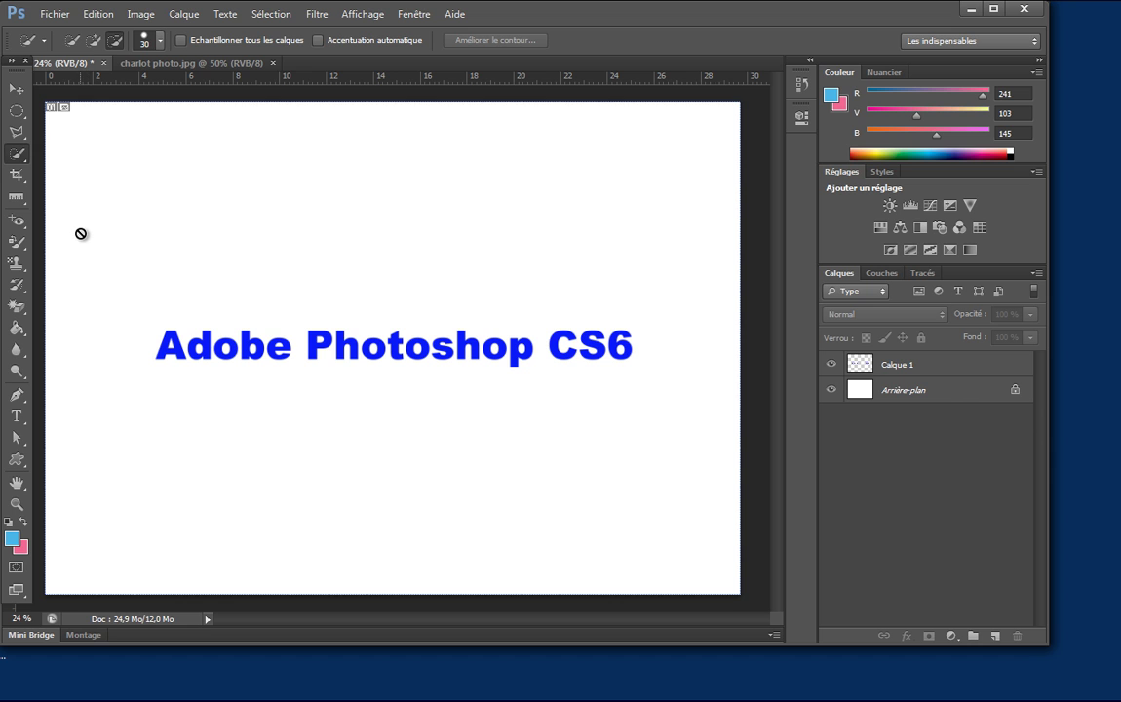
left_click(21, 159)
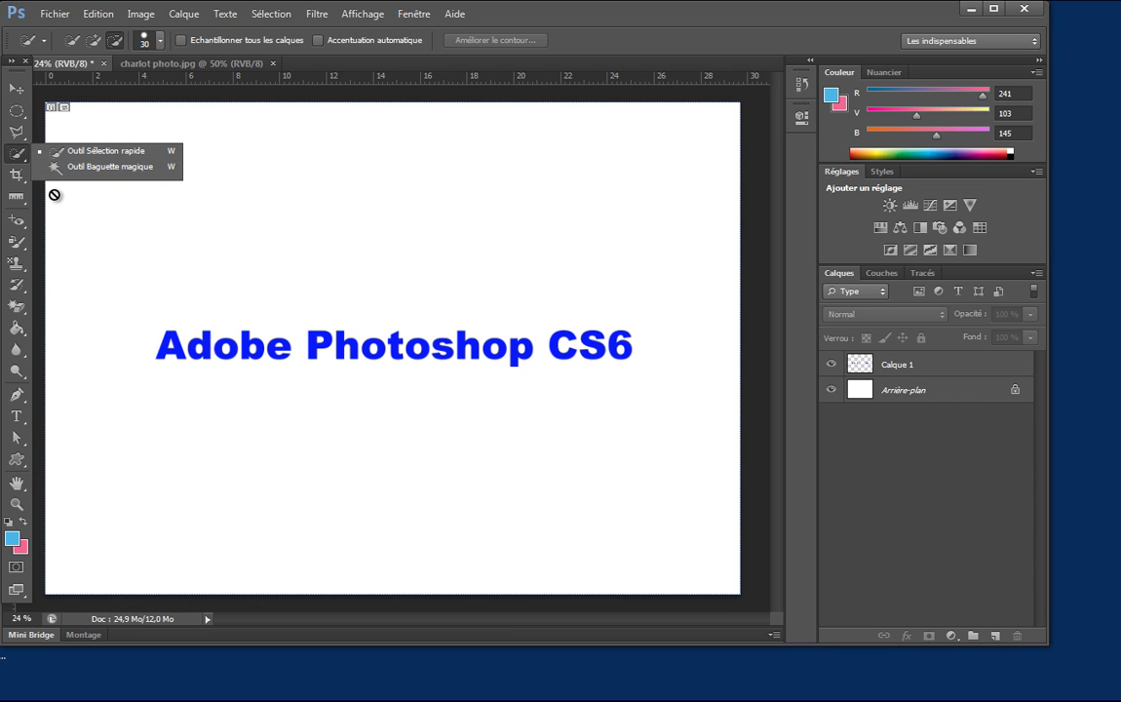
left_click(17, 154)
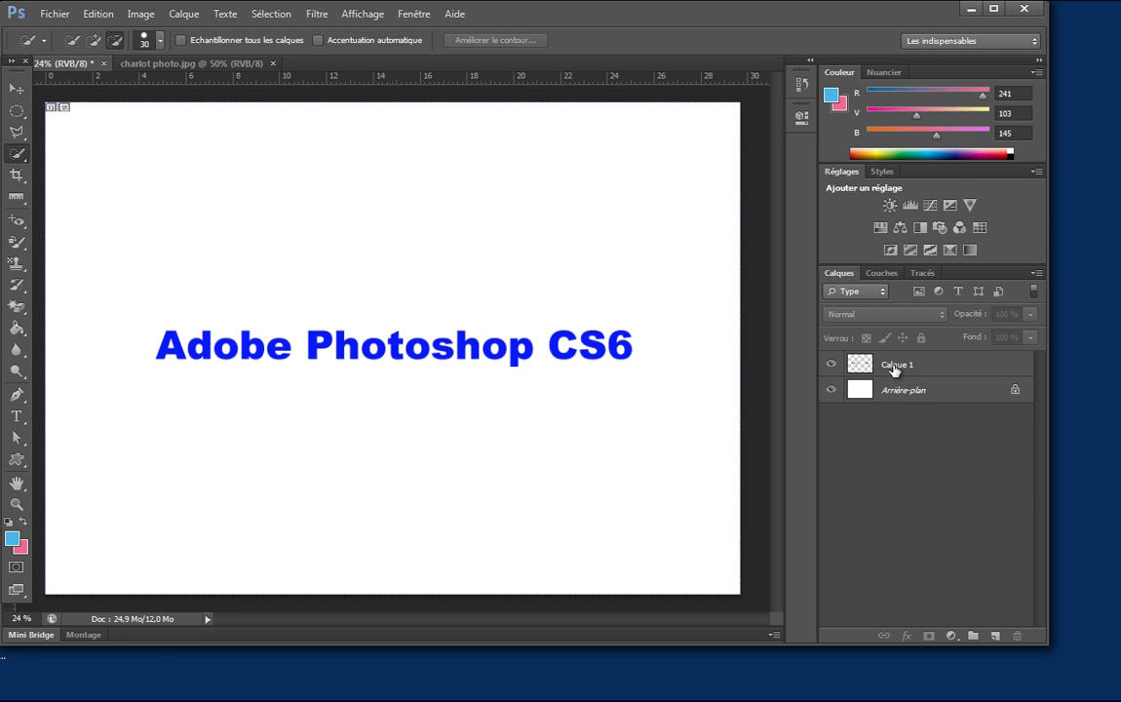
Switch the workspace to Typographie and return to Les indispensables.
left_click(976, 42)
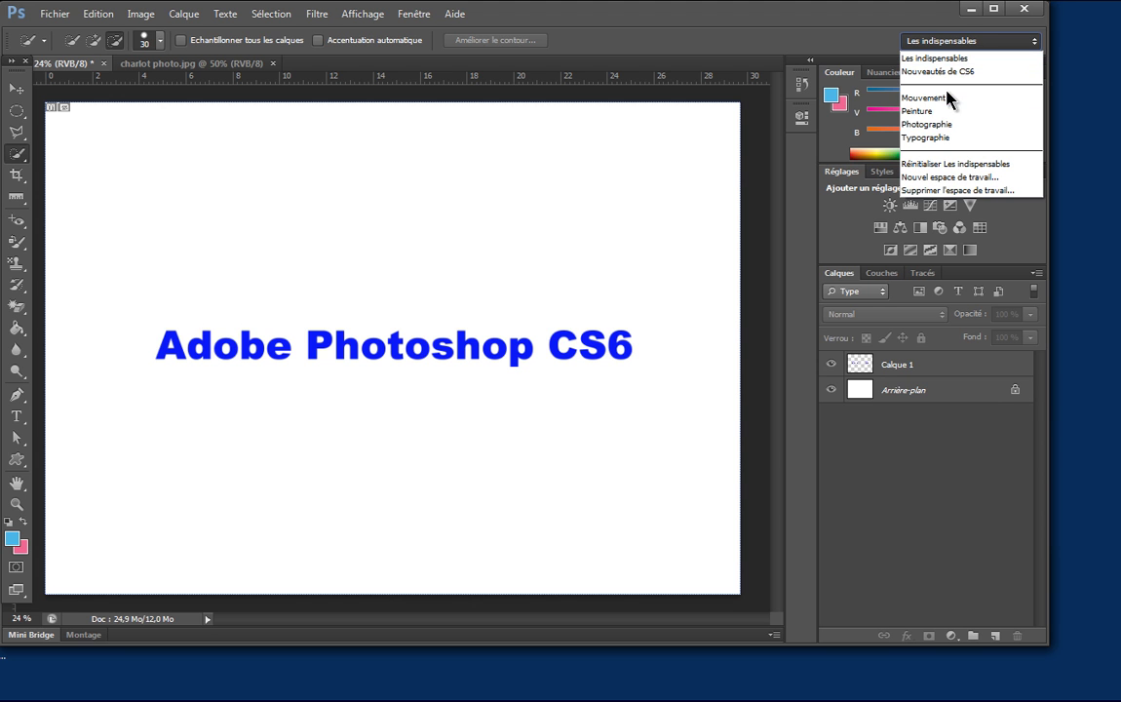
left_click(926, 137)
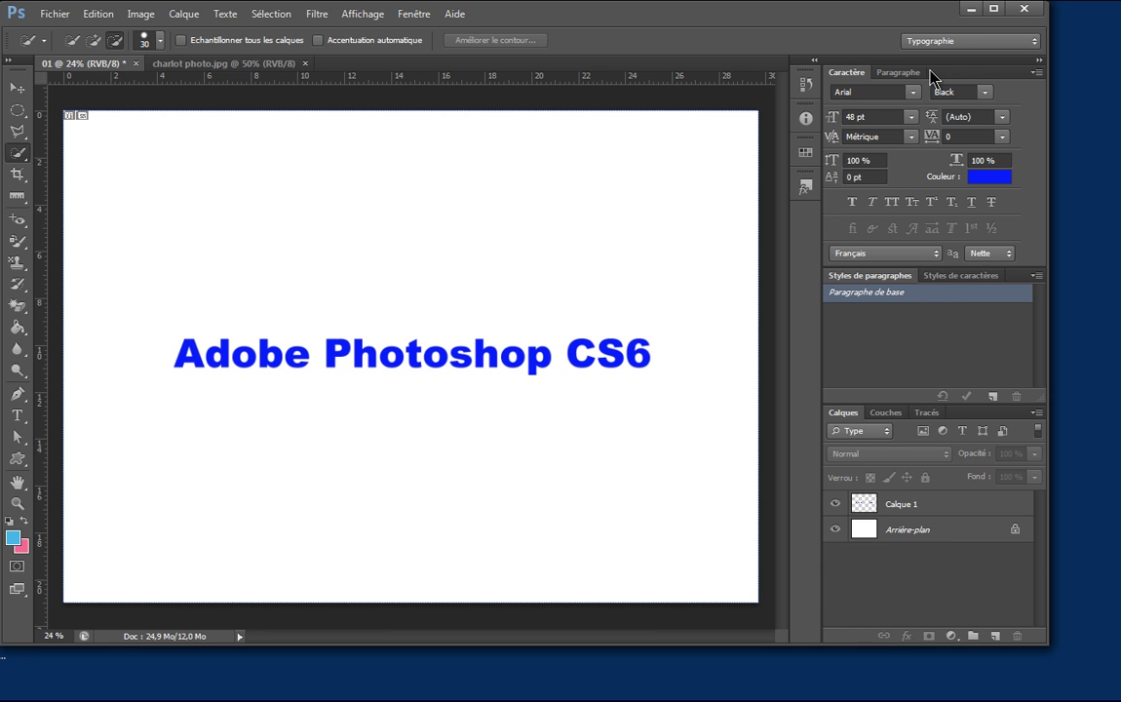
left_click(968, 41)
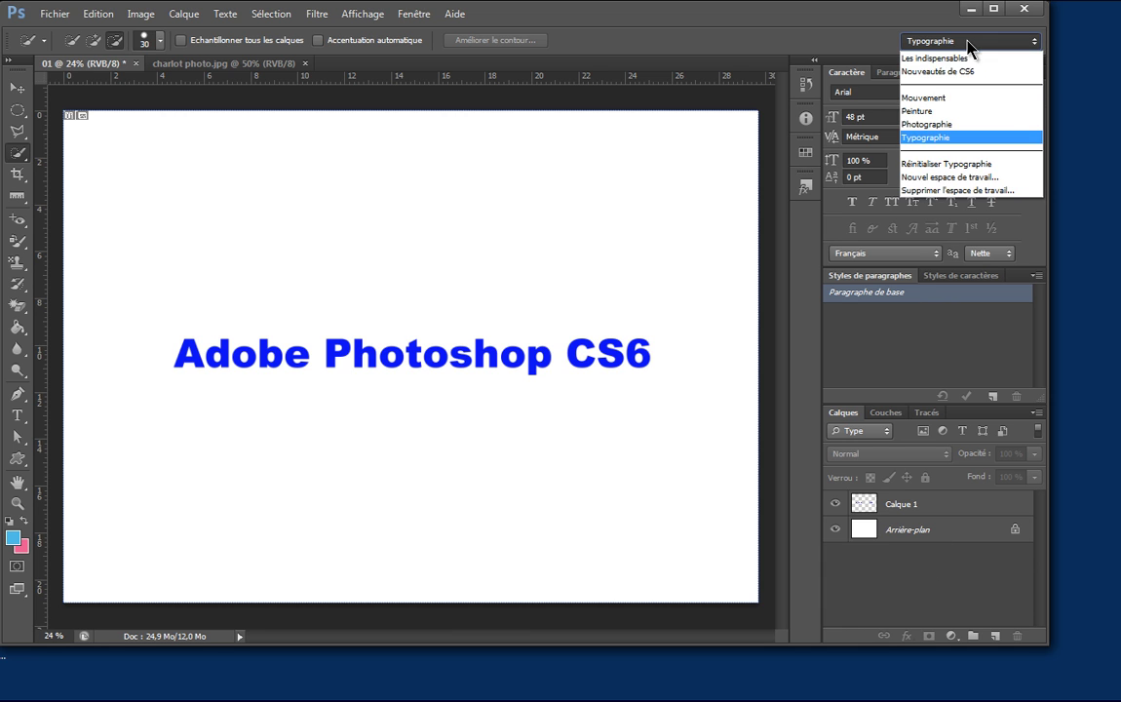
left_click(920, 60)
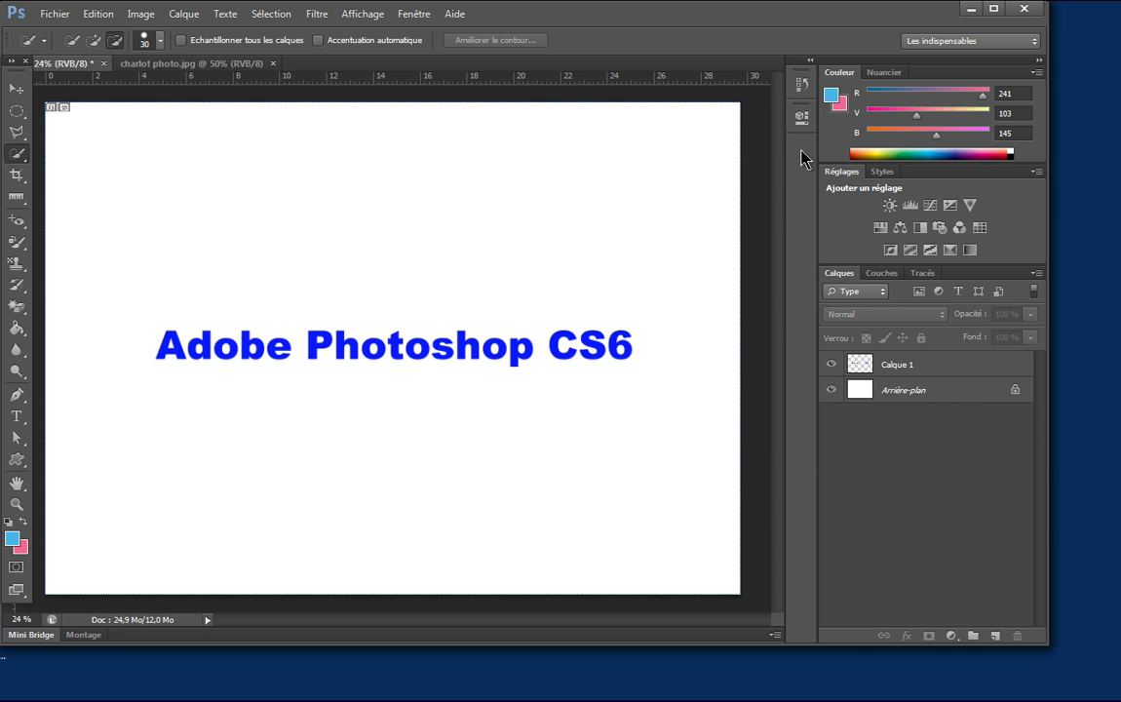
View the contents of the collapsed Historique and Propriétés panels one after the other, collapsing each again.
left_click(804, 86)
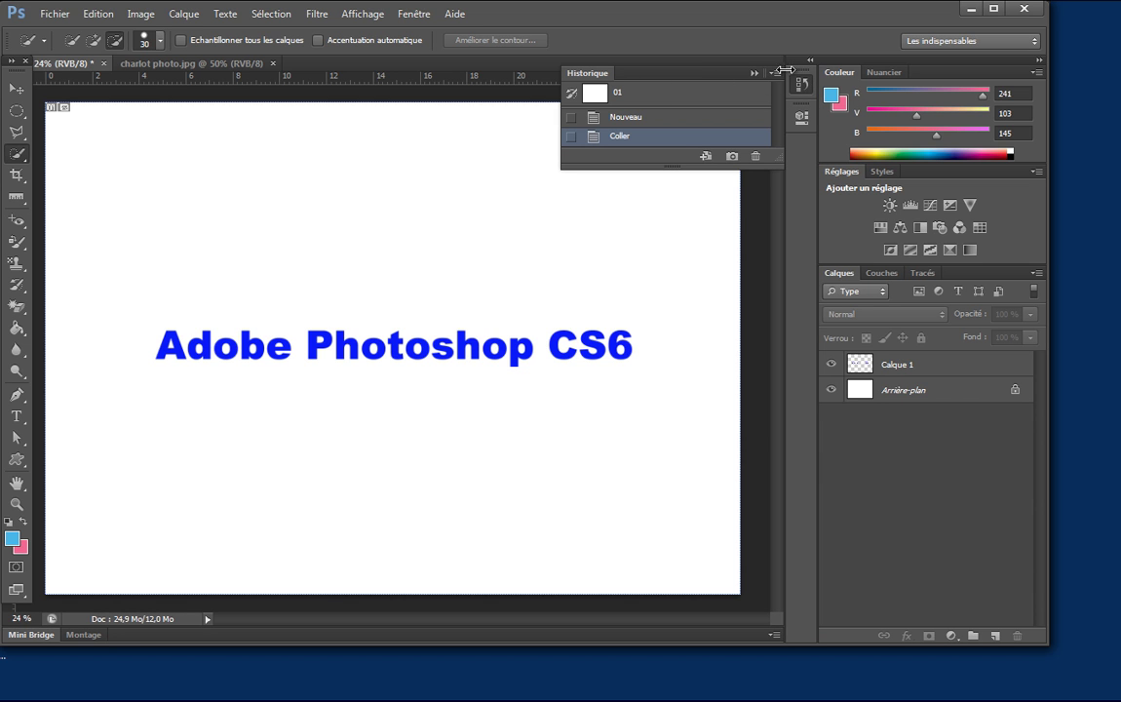
left_click(756, 75)
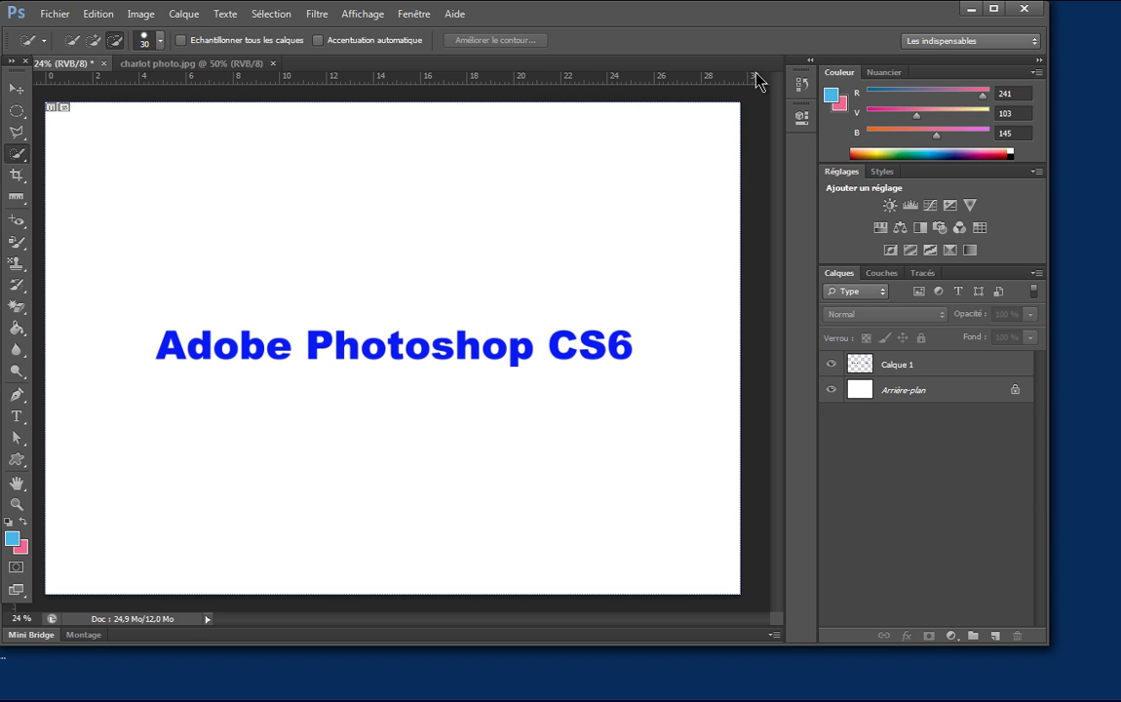
left_click(800, 117)
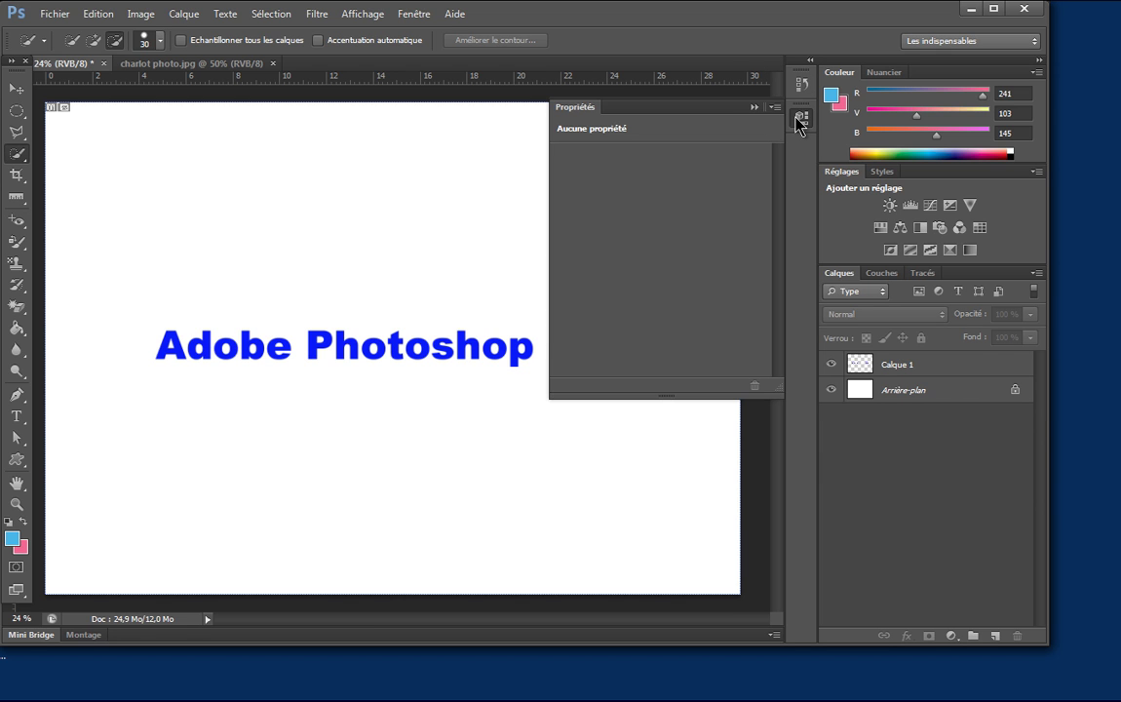
left_click(754, 109)
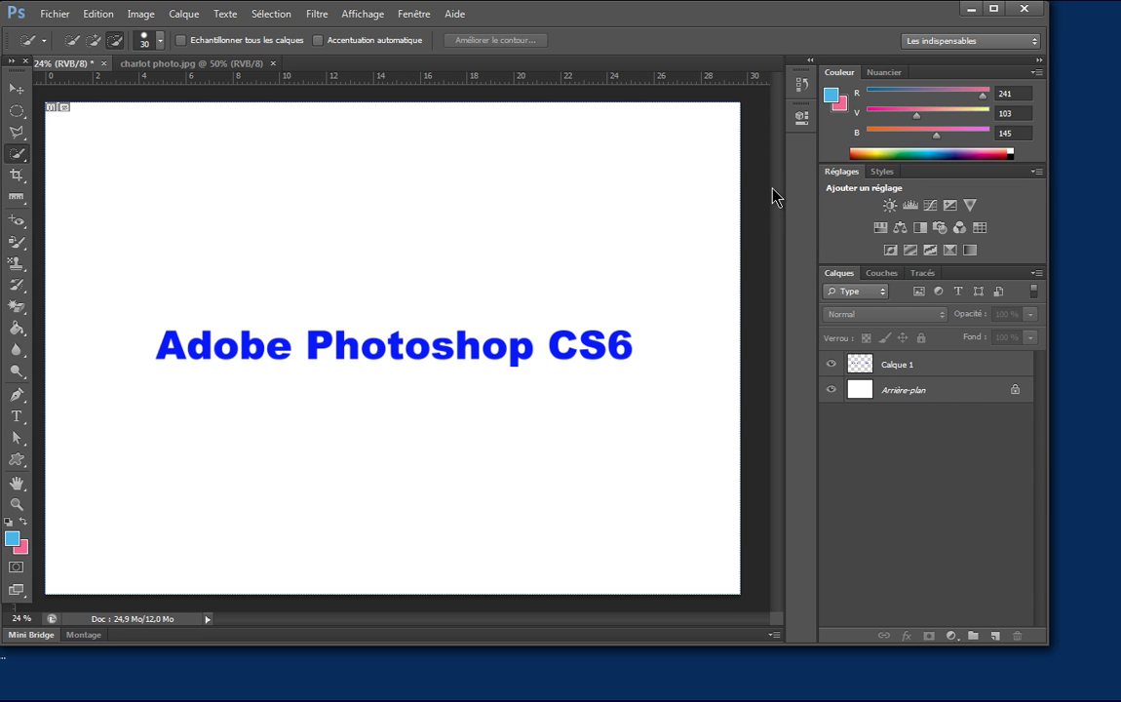
Add the Caractère panel to the icon dock and collapse it to an icon.
left_click(408, 16)
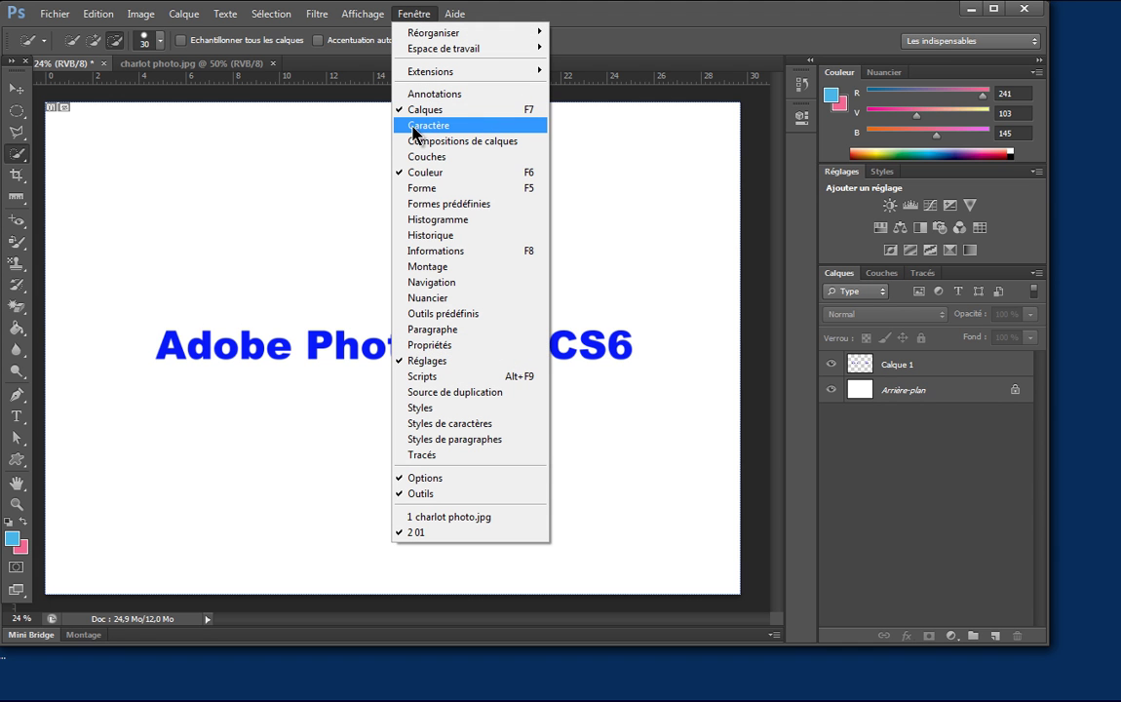
left_click(417, 125)
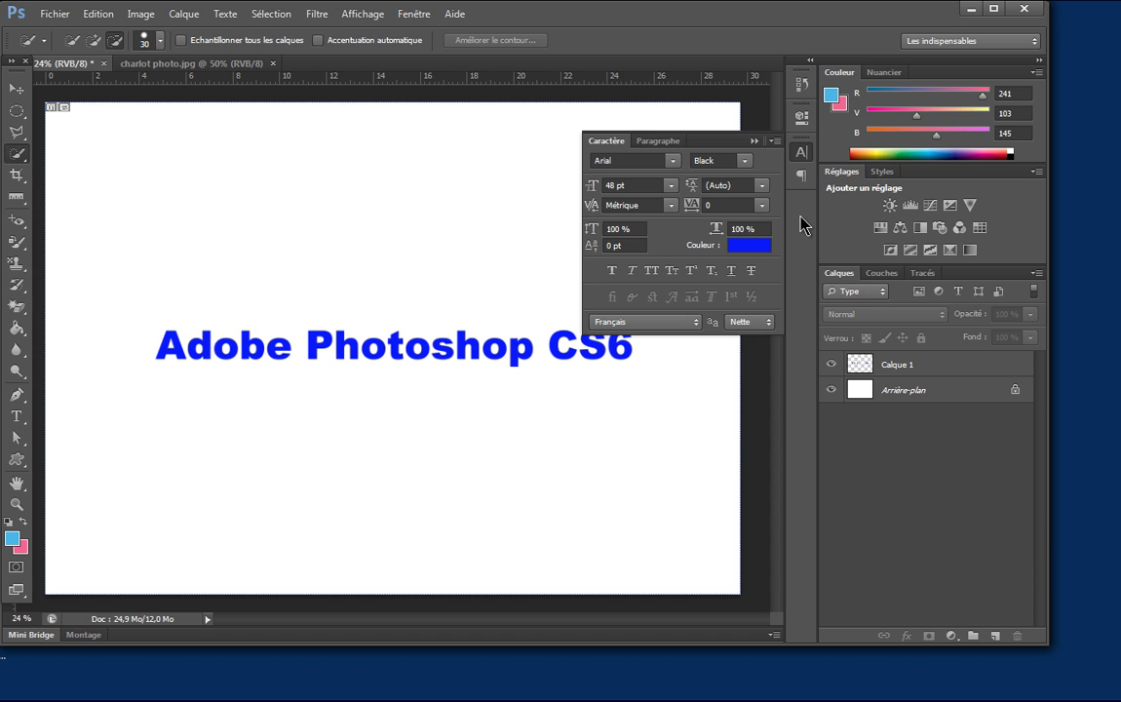
left_click(755, 141)
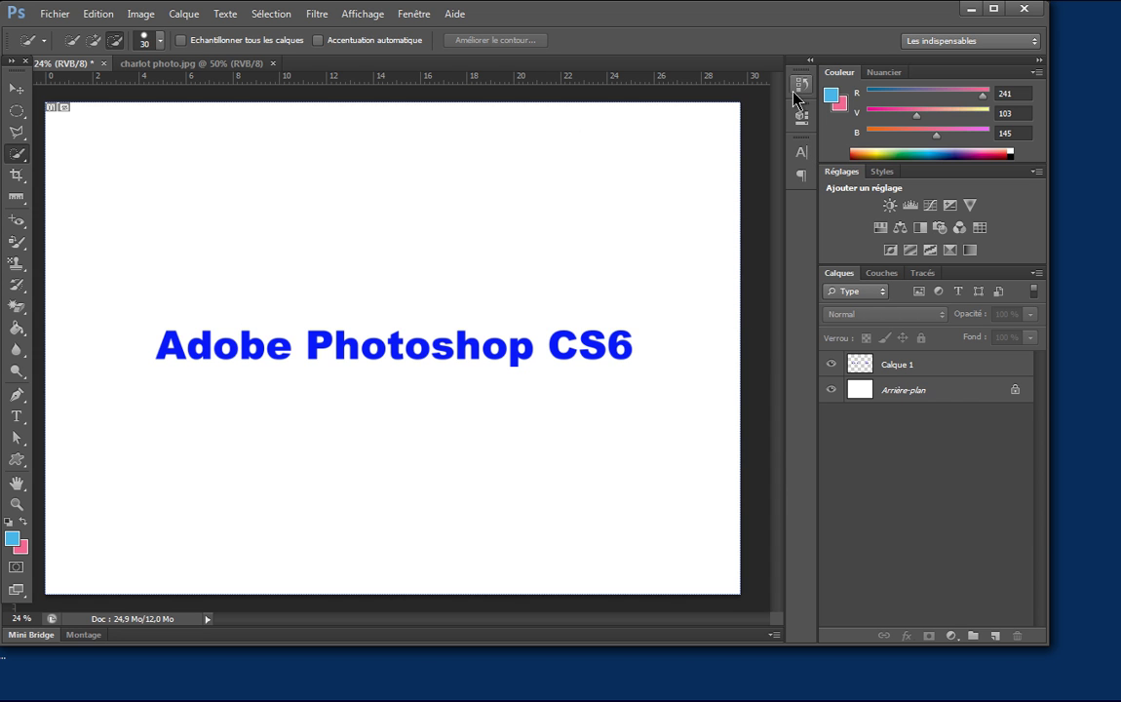
Expand and collapse the inner panel dock, and reduce the main Couleur, Réglages and Calques panels to icons.
left_click(809, 63)
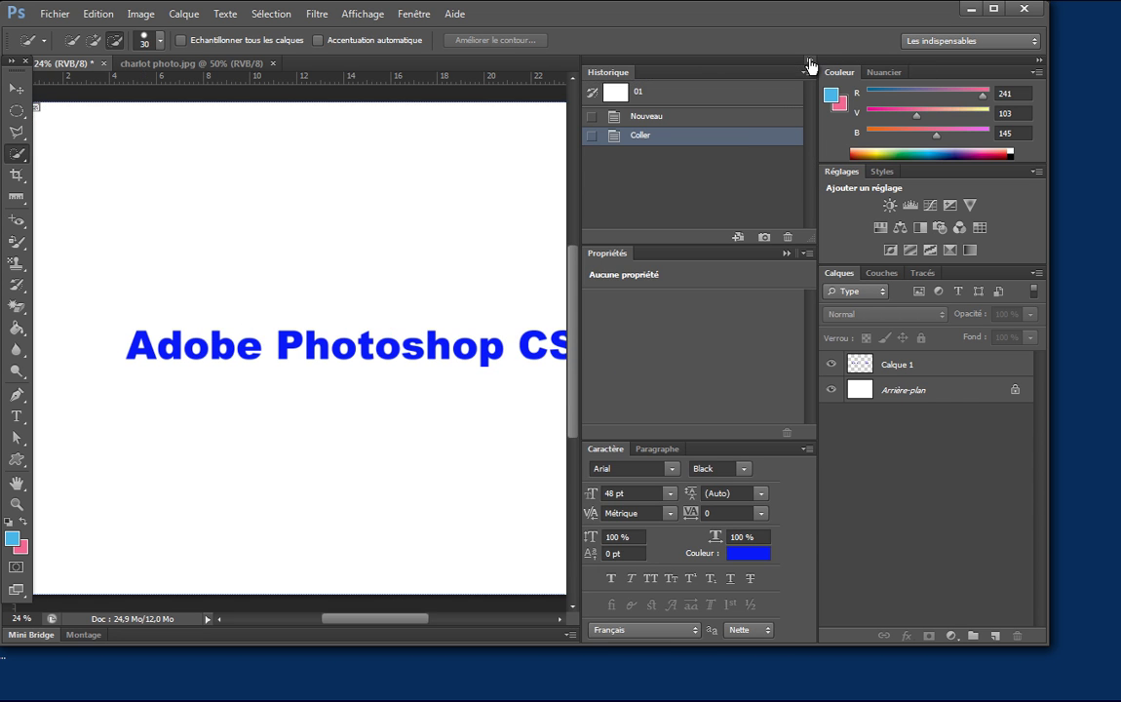
left_click(809, 62)
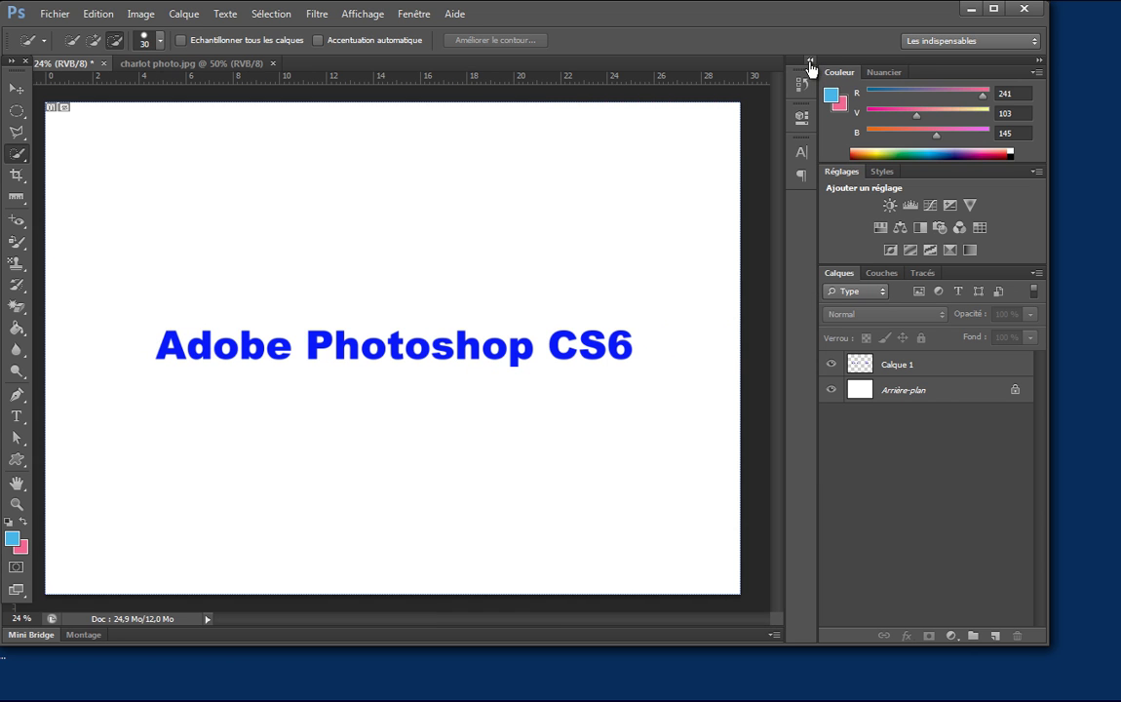
left_click(1039, 63)
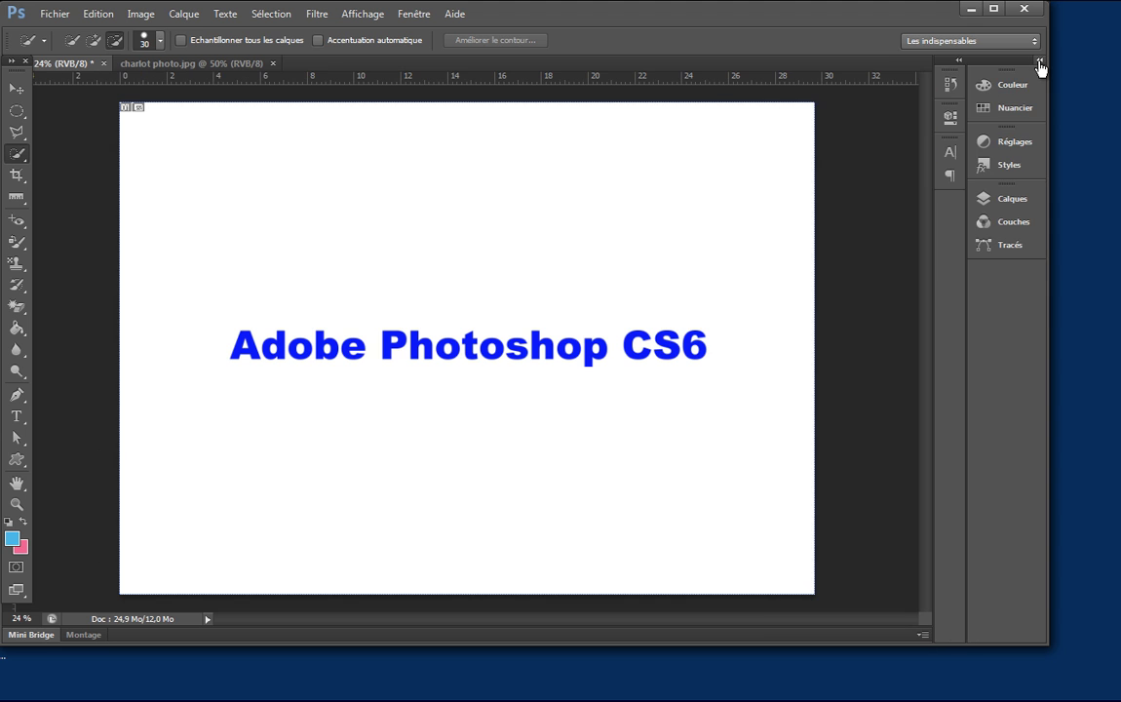
left_click(1039, 63)
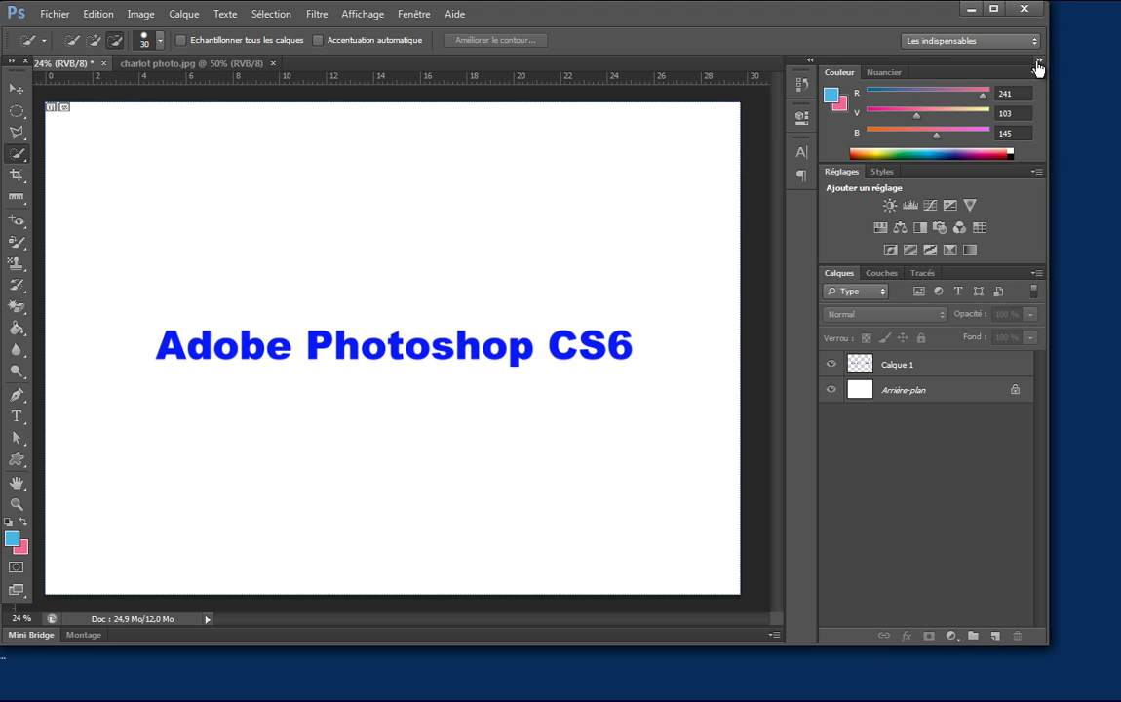
left_click(1039, 63)
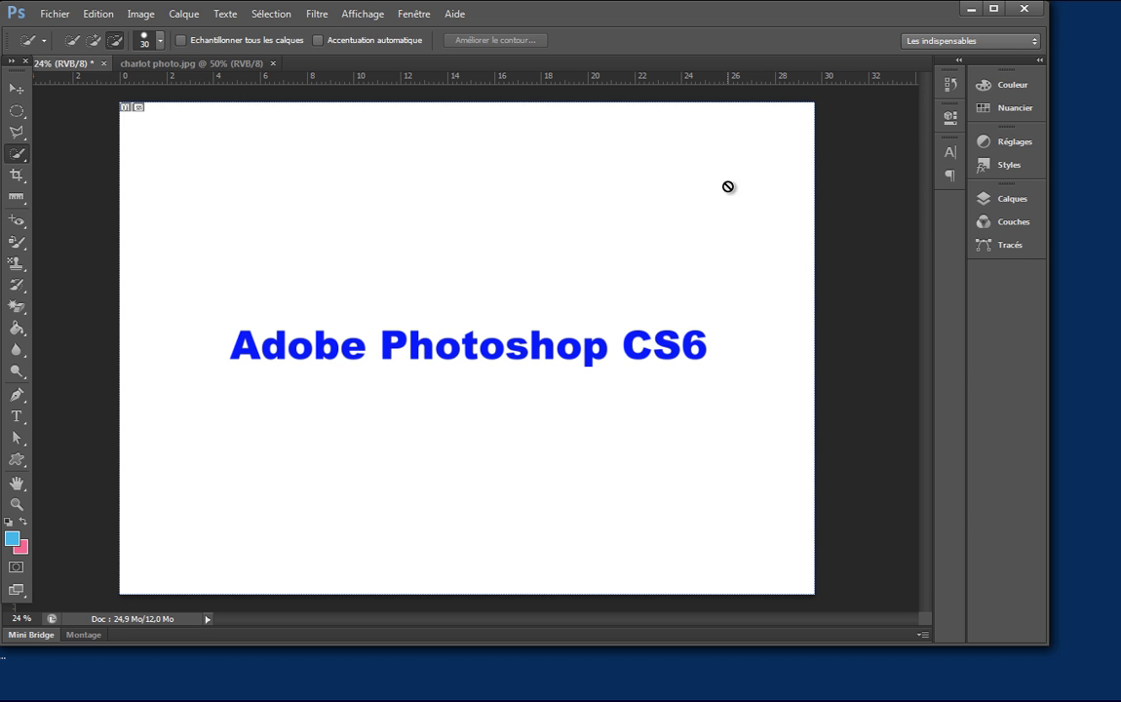
Reset the Les indispensables workspace to its default panel layout.
left_click(972, 42)
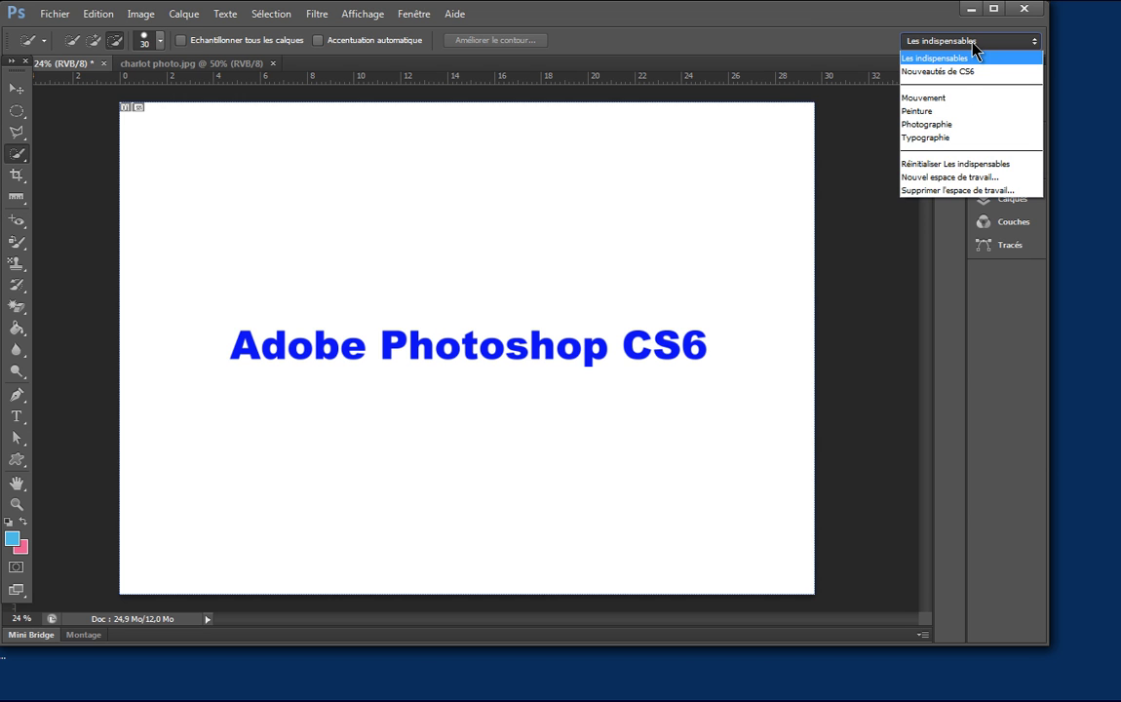
left_click(991, 163)
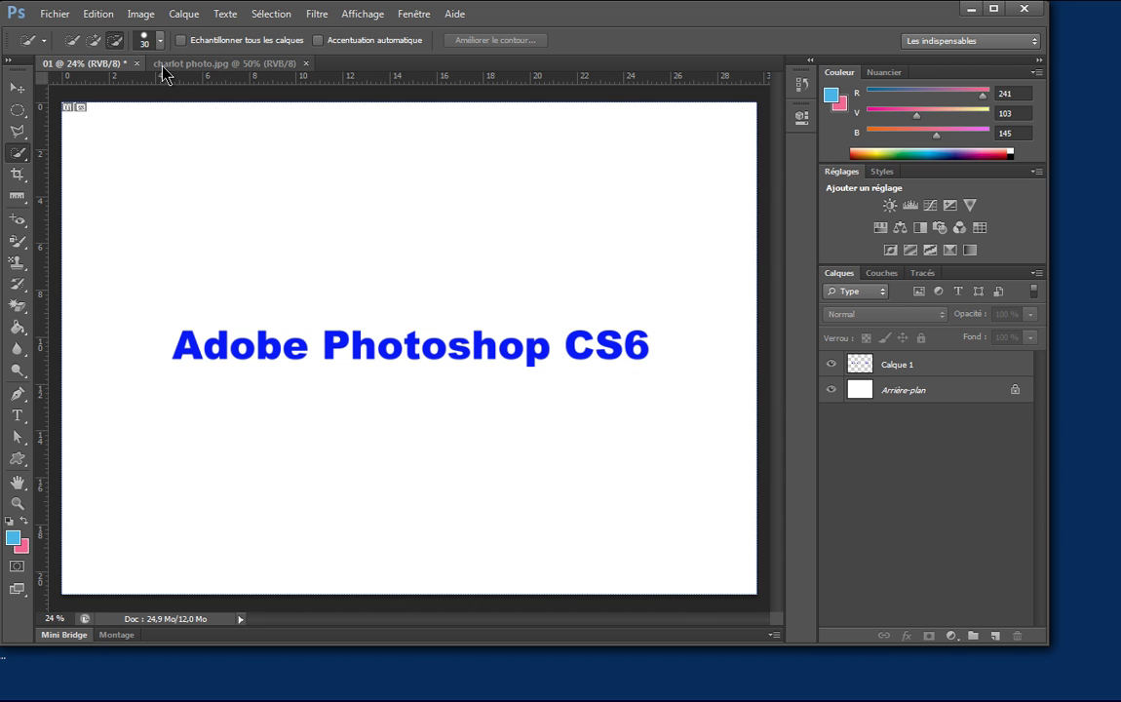
Switch back and forth between the open documents 01 and charlot photo.jpg, leaving charlot photo.jpg active.
left_click(194, 66)
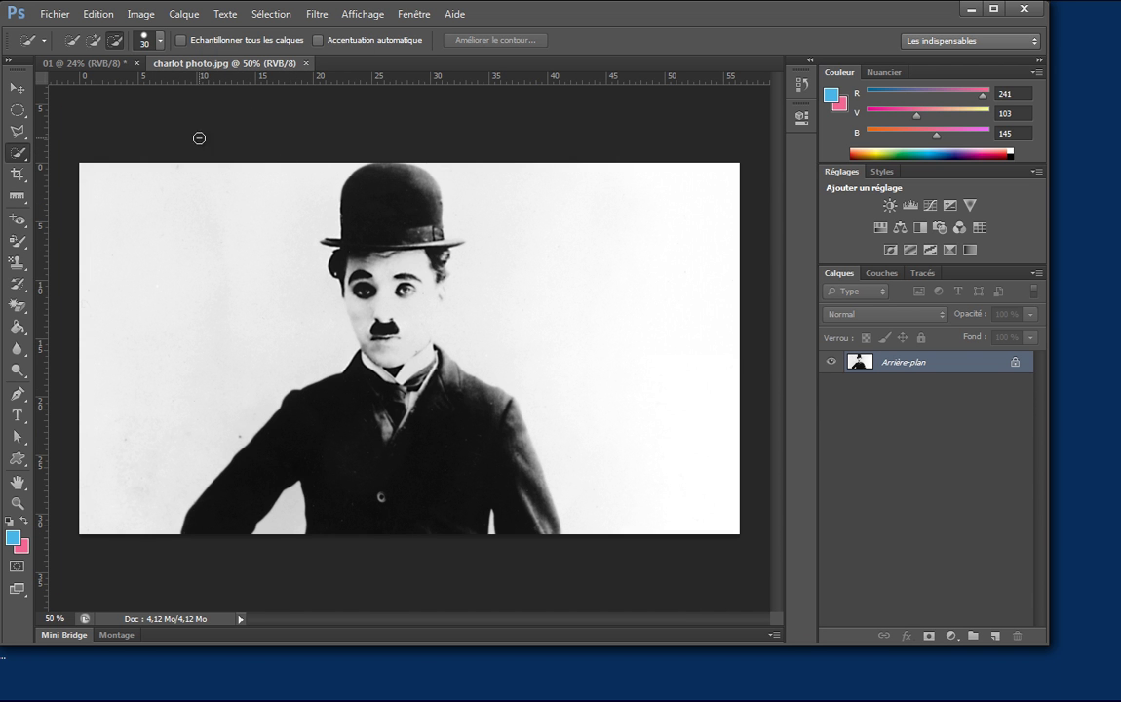
left_click(93, 64)
left_click(195, 67)
left_click(82, 65)
left_click_drag(193, 70, 97, 66)
left_click(185, 69)
Float and resize the charlot photo.jpg window, and dock it back beside document 01.
left_click_drag(200, 70, 164, 123)
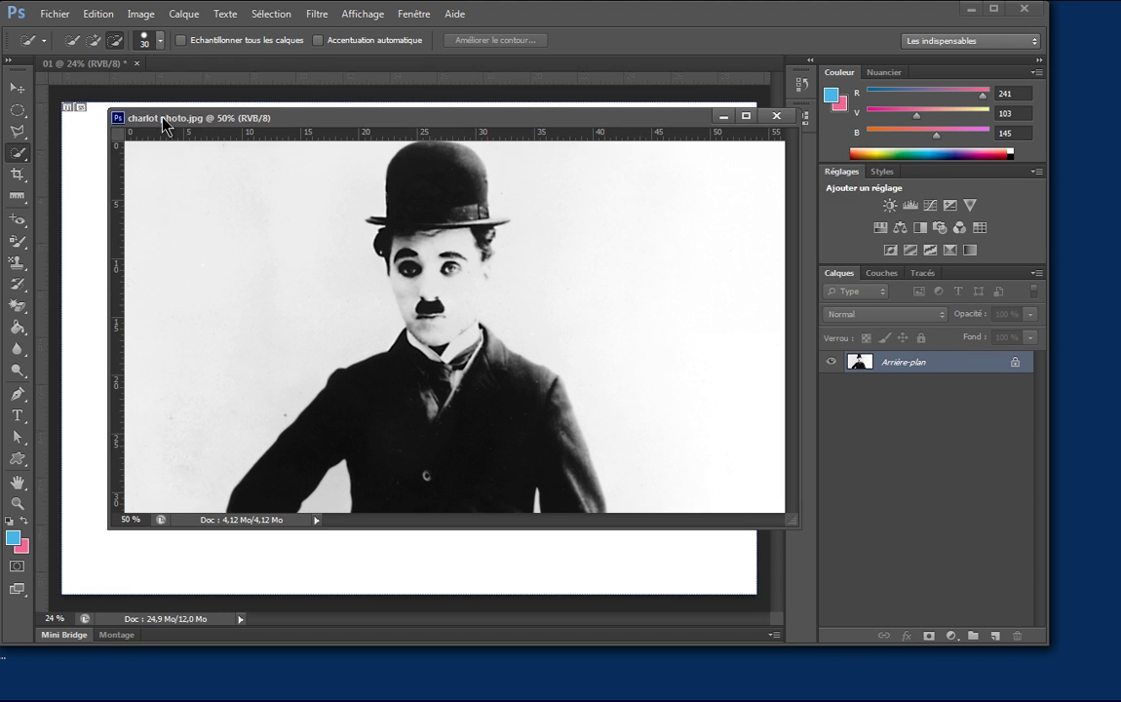
left_click_drag(793, 523, 504, 532)
left_click_drag(317, 118, 365, 71)
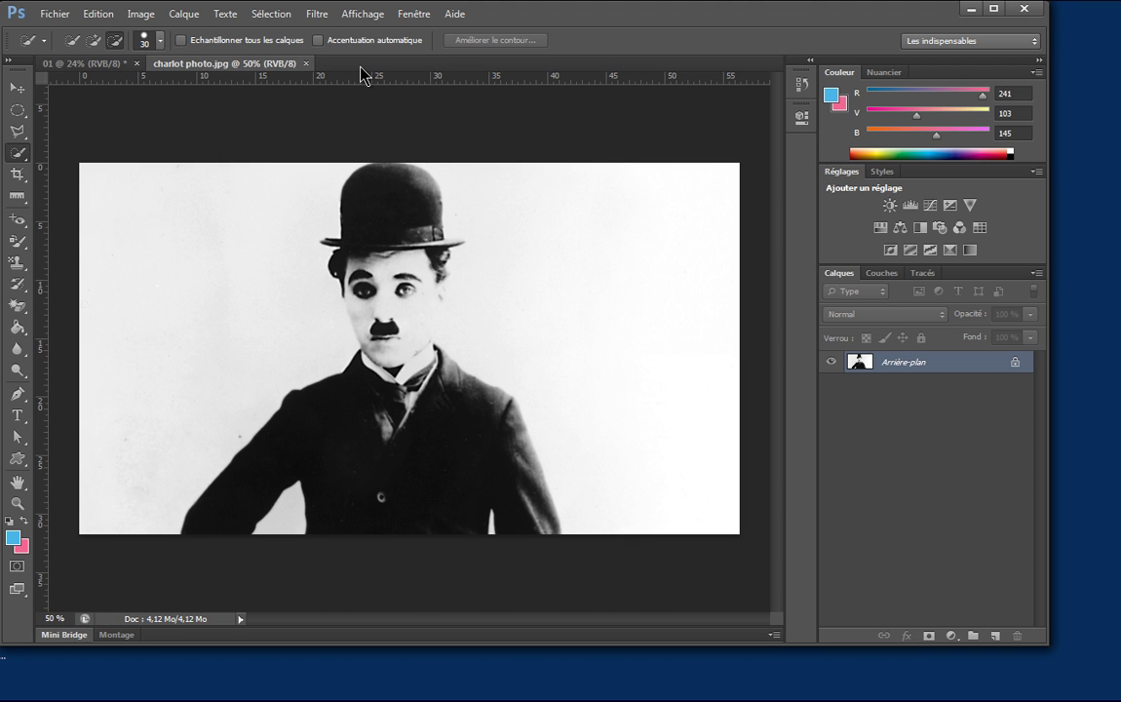